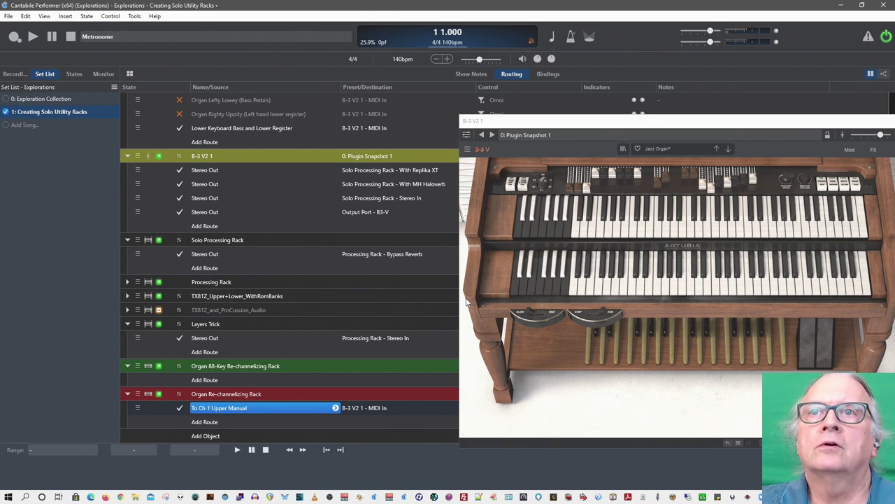
Select the Organ Re-channelizing Rack to work on its To Ch 1 Upper Manual route.
left_click(243, 396)
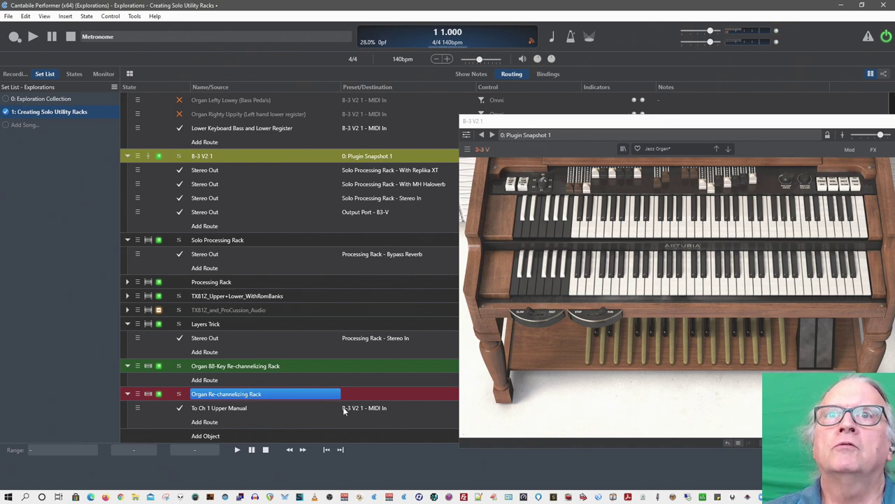
Try 'To Ch 1 Upper Manual Limited' as the route source, then settle on 'Transposed Down 1'.
left_click(285, 409)
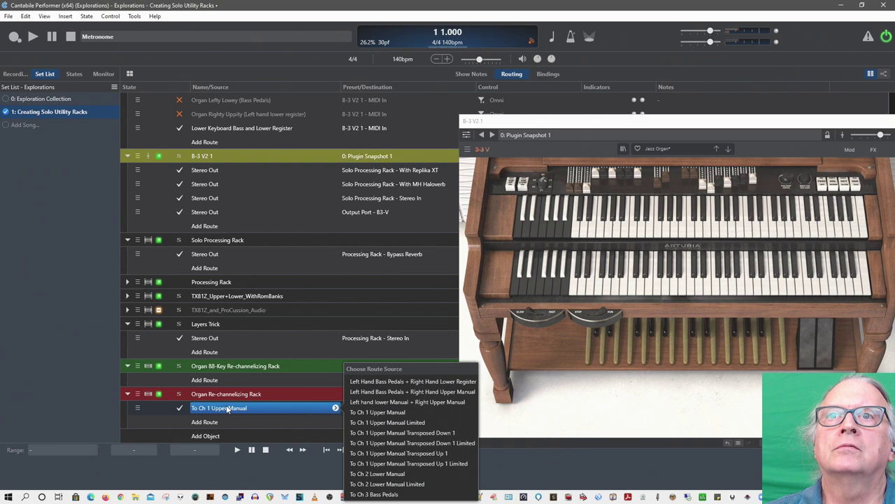
left_click(392, 422)
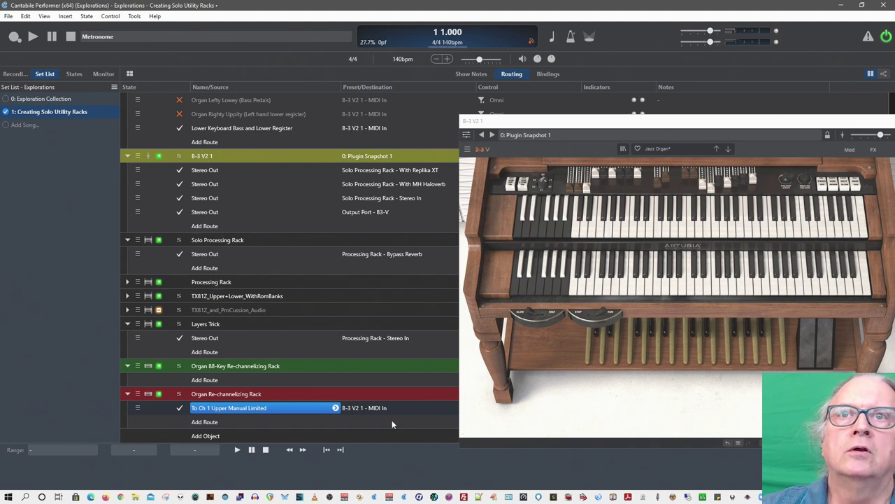
left_click(335, 408)
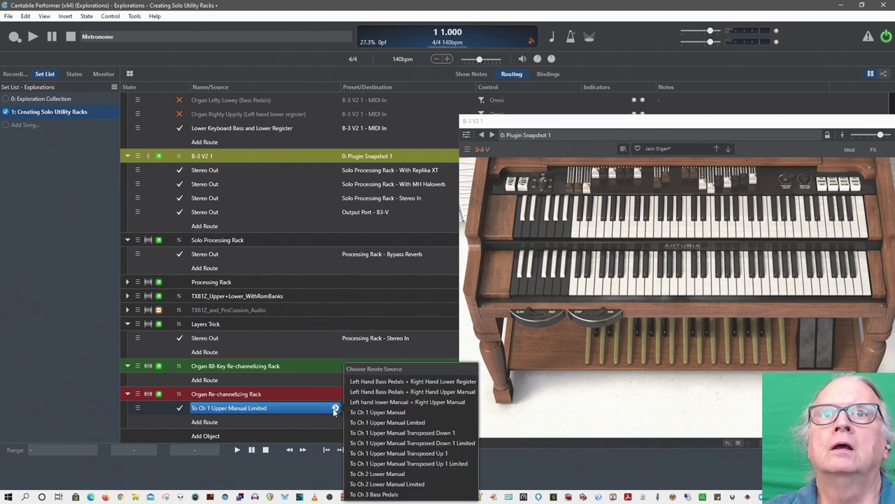
left_click(387, 434)
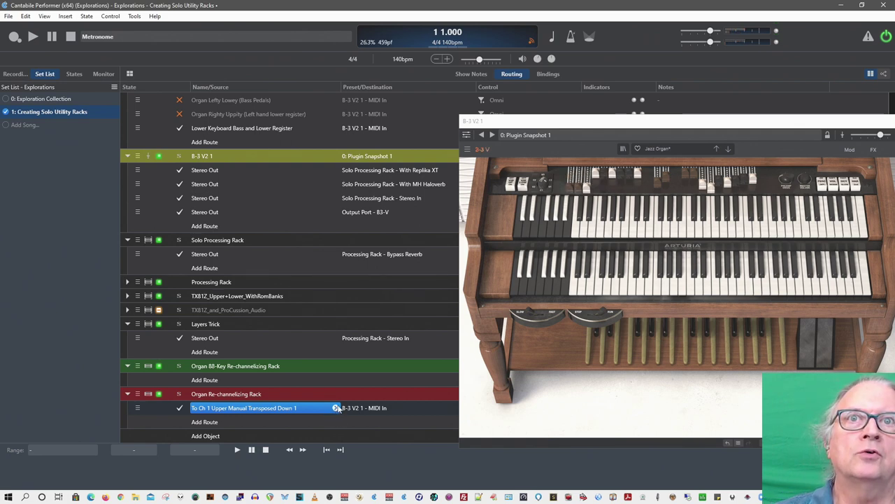
Cycle the route source through Transposed Down 1 Limited and Transposed Up 1, ending on 'Transposed Up 1 Limited'.
left_click(336, 408)
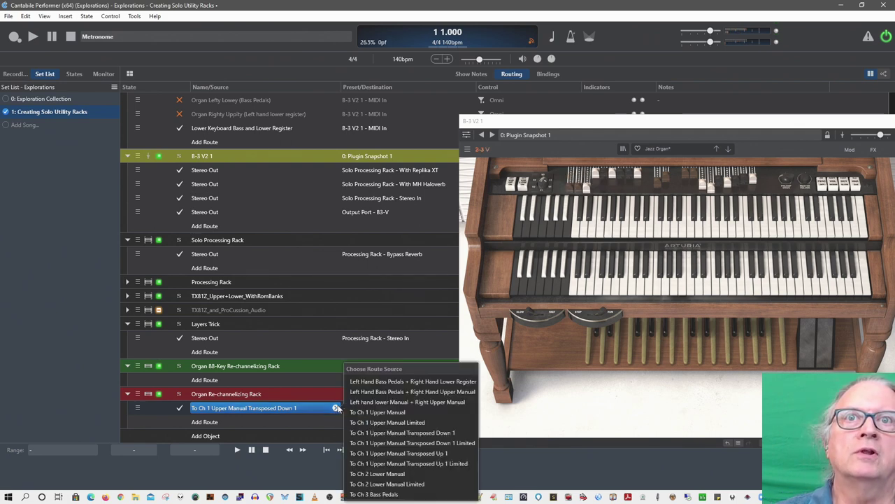
left_click(406, 443)
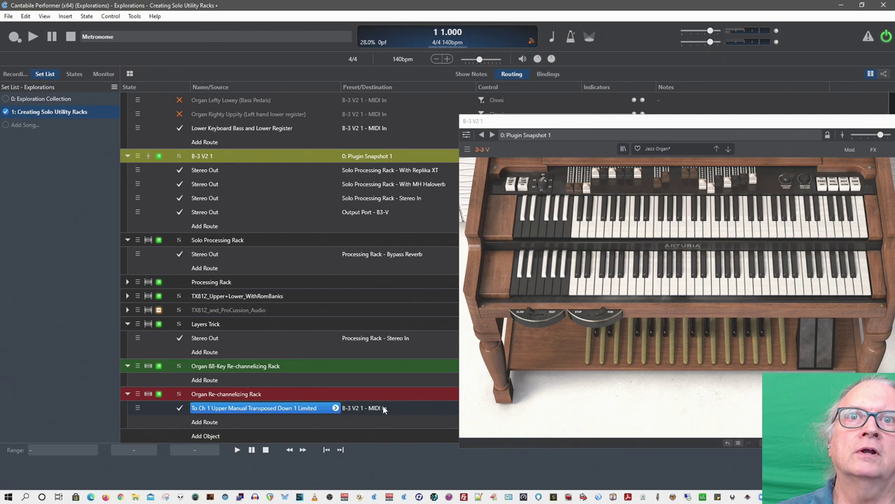
left_click(337, 408)
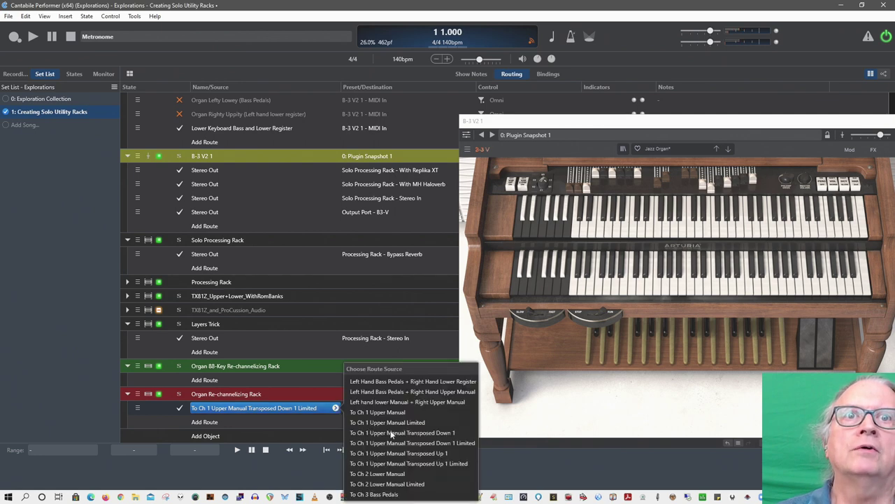
left_click(408, 452)
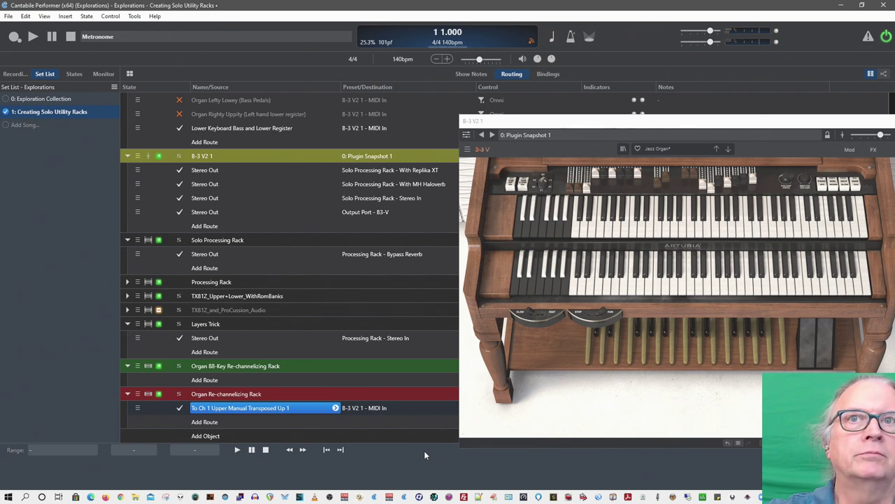
left_click(336, 408)
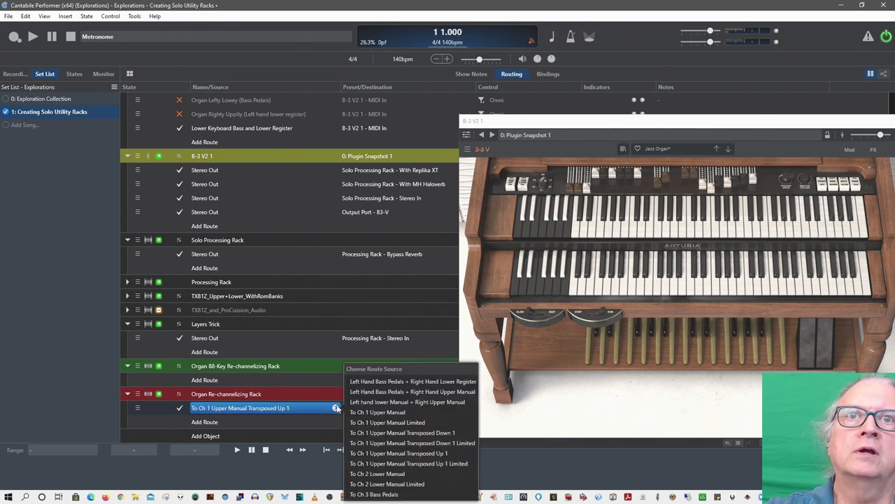
left_click(425, 463)
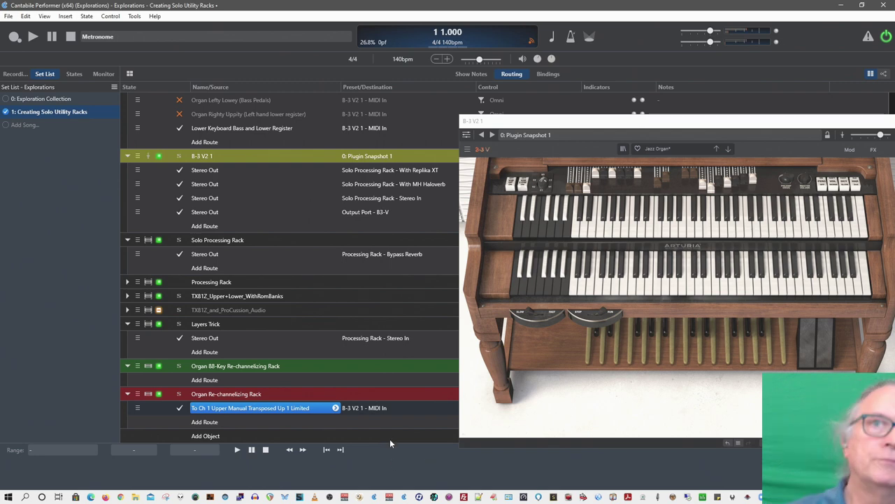
Try To Ch 2 Lower Manual and its Limited variant as the route source, ending on To Ch 3 Bass Pedals.
left_click(336, 409)
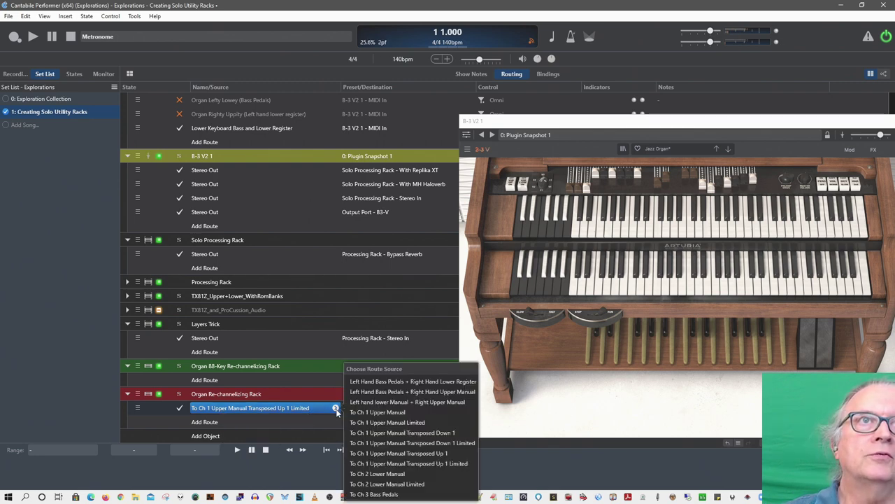
left_click(384, 475)
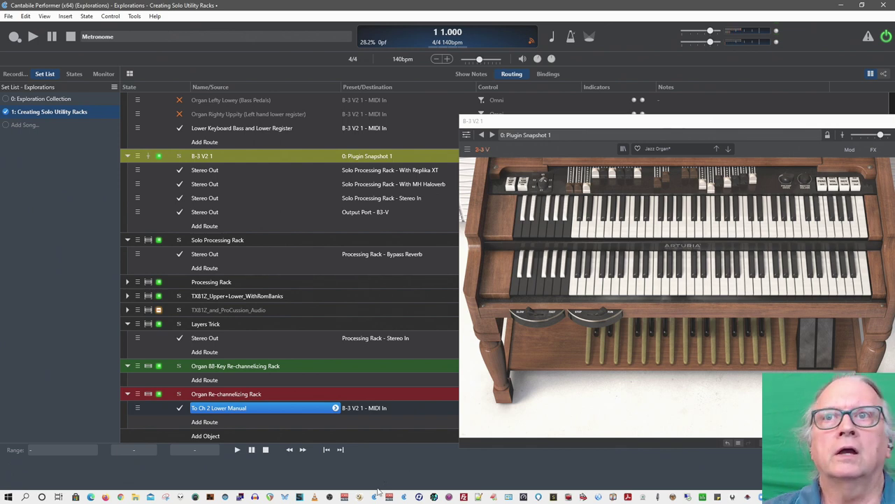
left_click(336, 407)
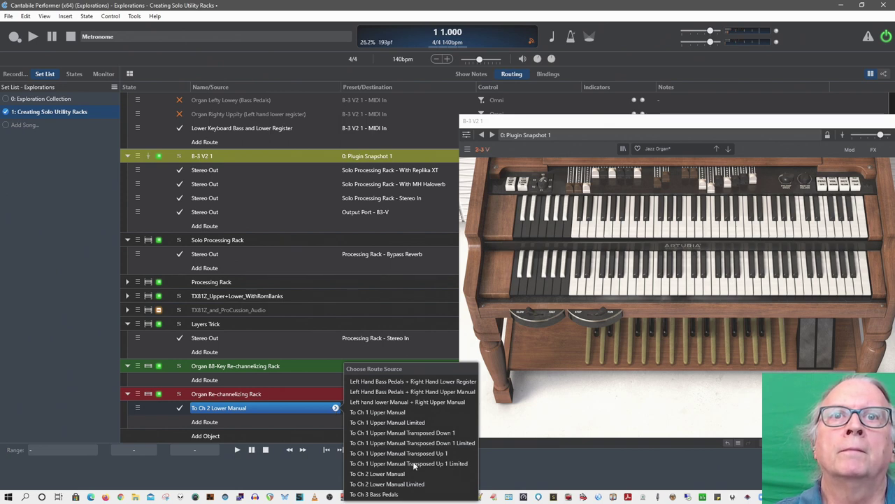
left_click(401, 484)
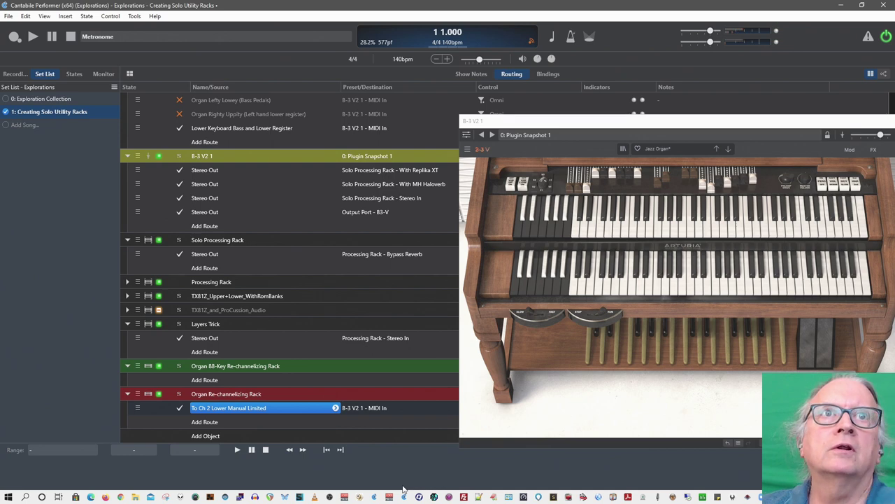
left_click(335, 408)
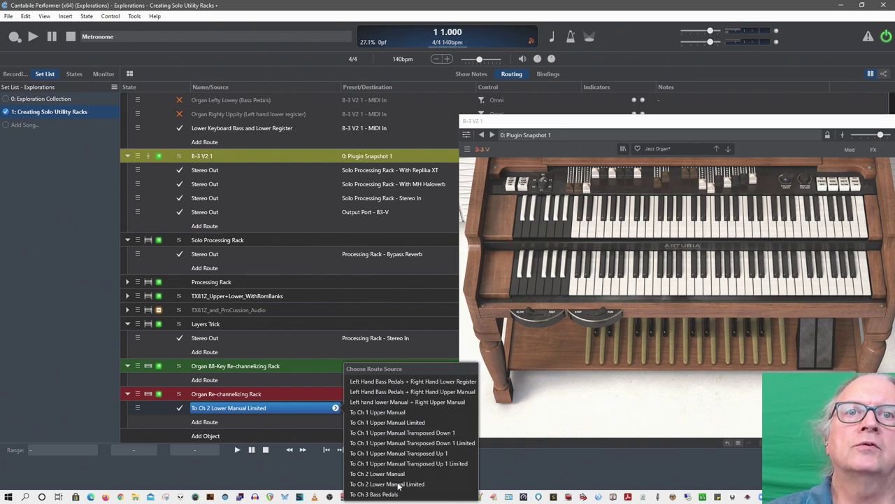
left_click(394, 493)
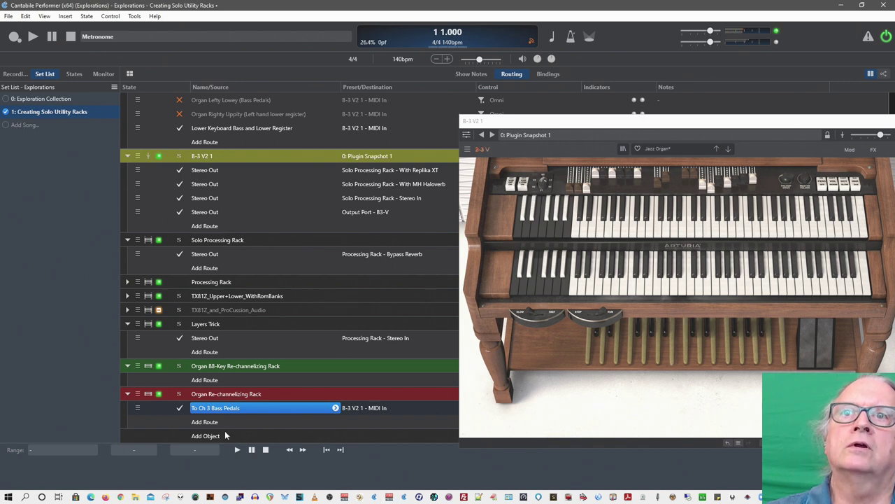
Add a new To Ch 1 Upper Manual route targeting B-3 V2 1 - MIDI In.
left_click(215, 422)
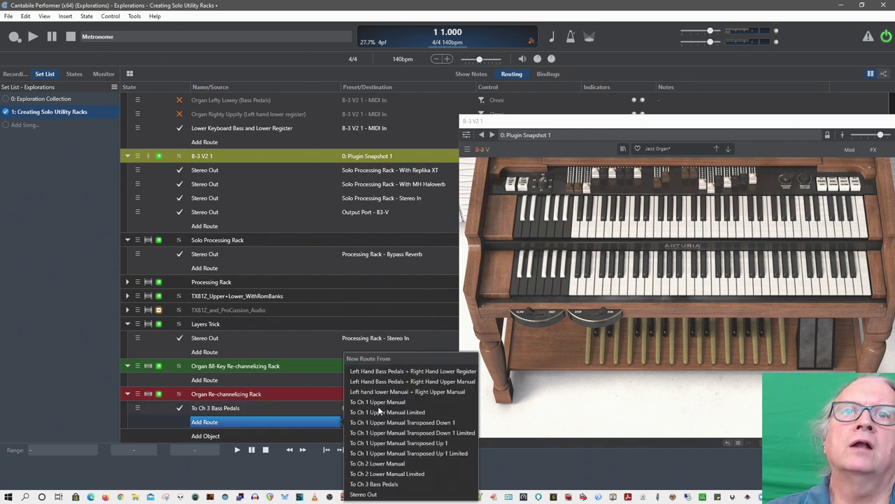
left_click(381, 404)
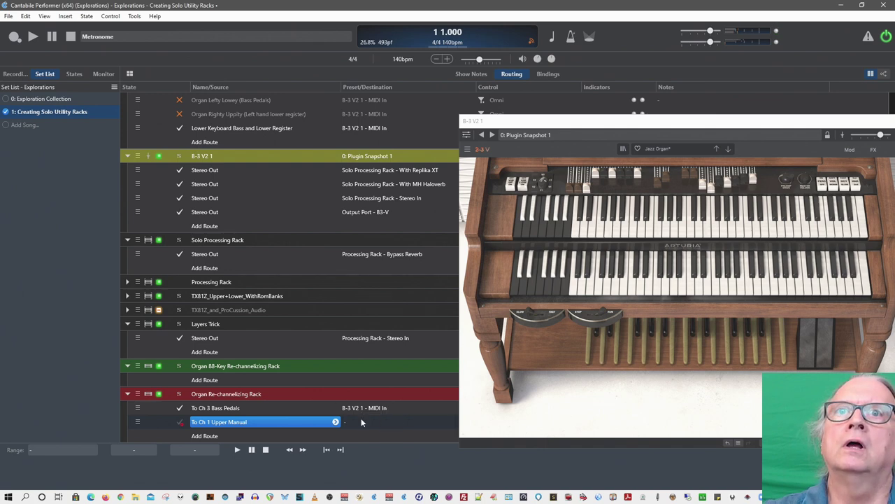
left_click(371, 421)
left_click(510, 319)
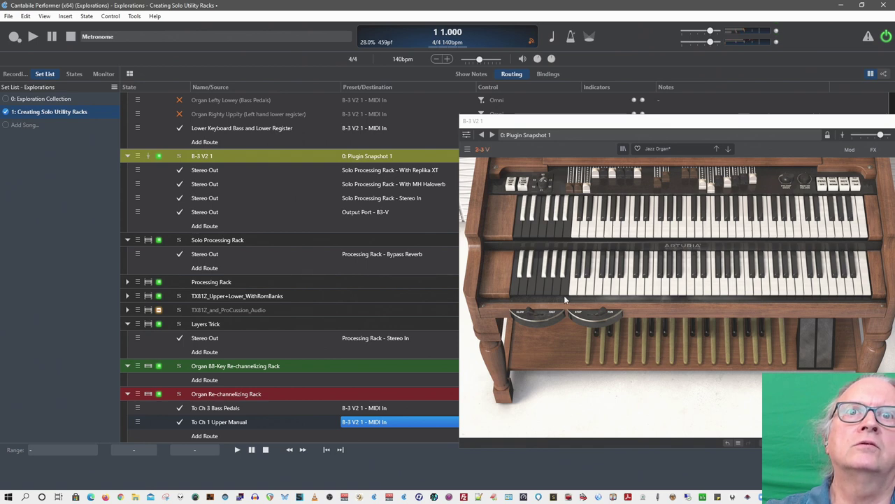
mouse_move(266, 422)
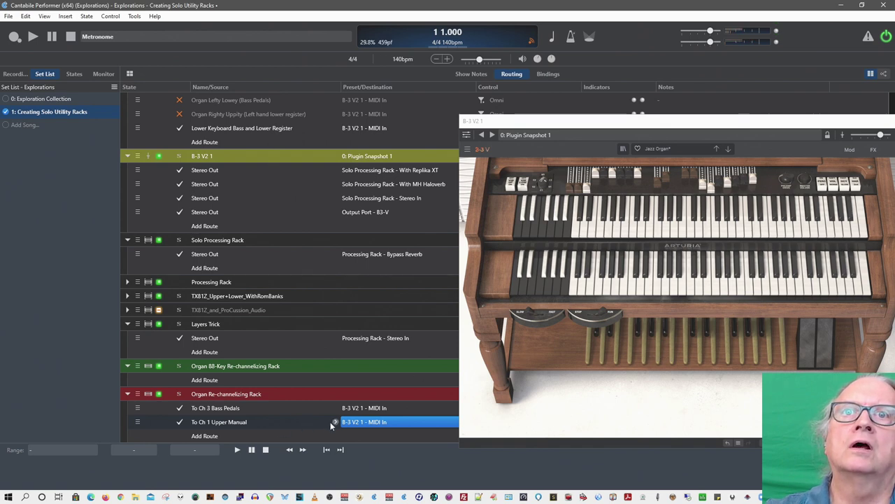
Change the new route's source through Transposed Down 1 and Transposed Up 1 Limited to To Ch 2 Lower Manual.
left_click(335, 421)
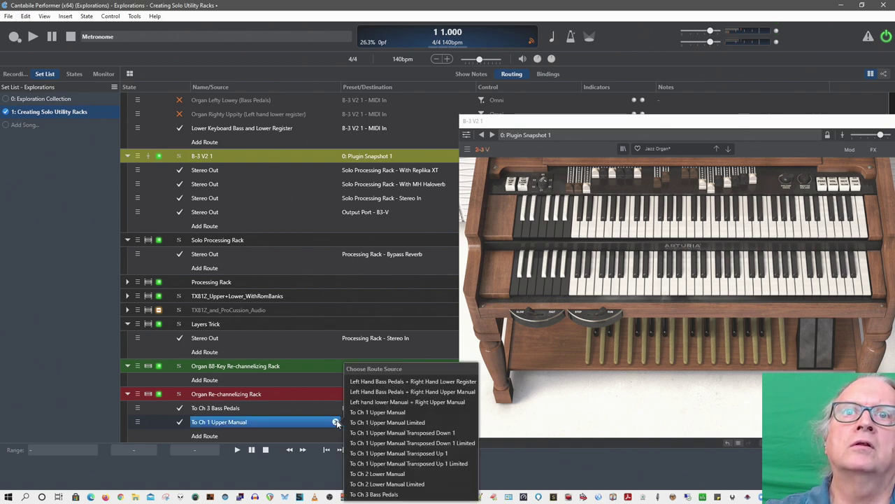
left_click(409, 434)
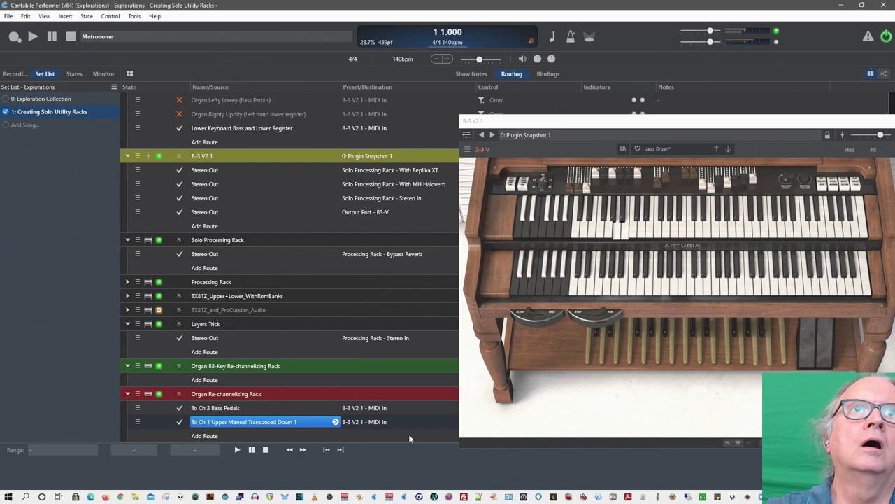
left_click(337, 423)
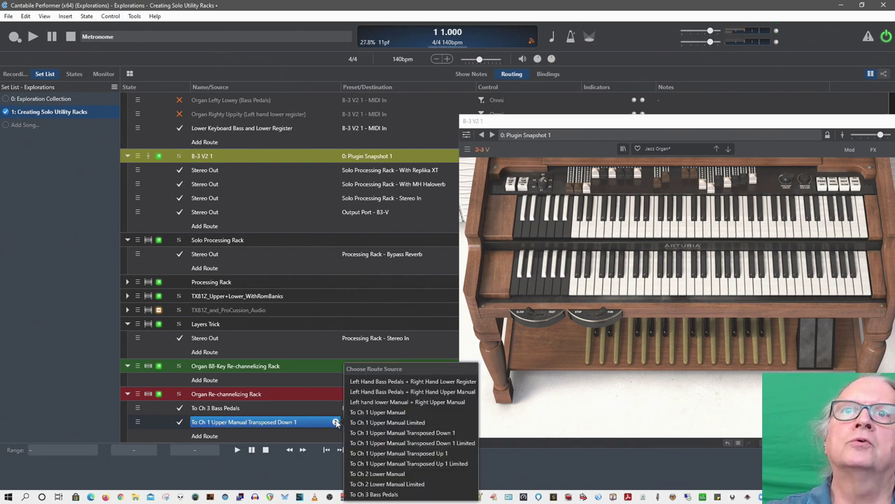
left_click(415, 461)
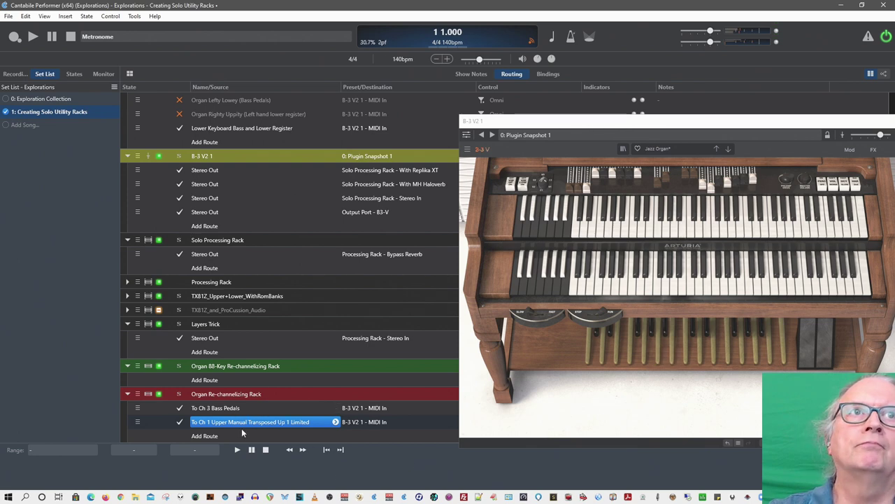
left_click(335, 422)
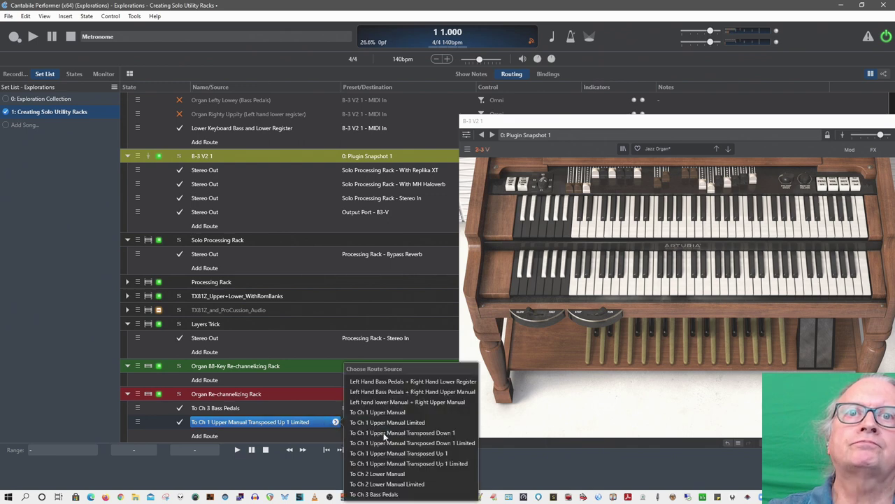
left_click(389, 474)
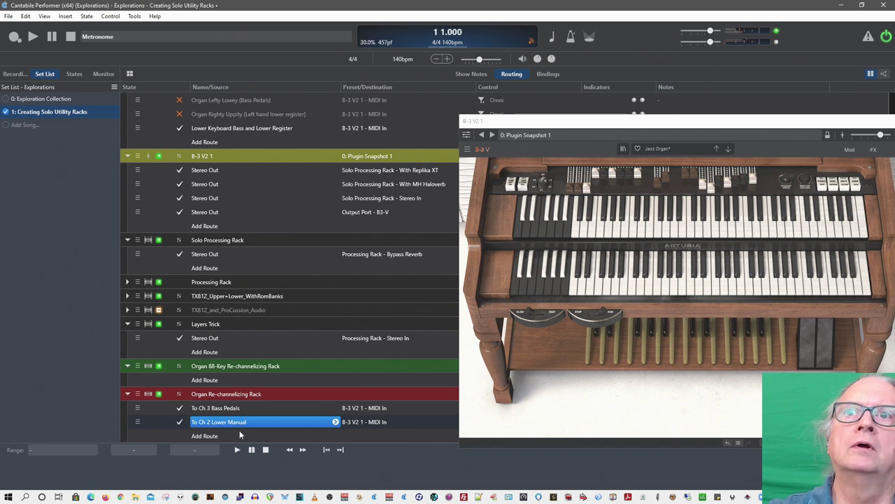
left_click(315, 436)
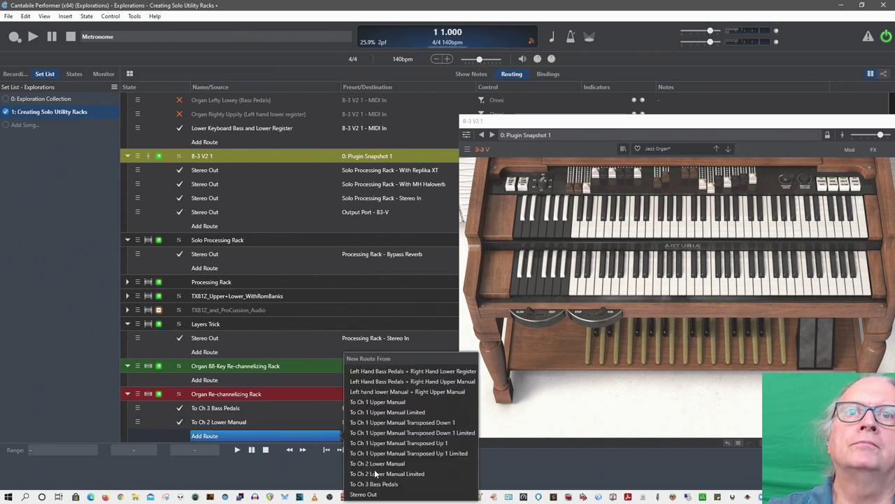
Create an upper manual route from 'Transposed Up 1 Limited' feeding B-3 V2 1 - MIDI In.
left_click(397, 434)
left_click(337, 436)
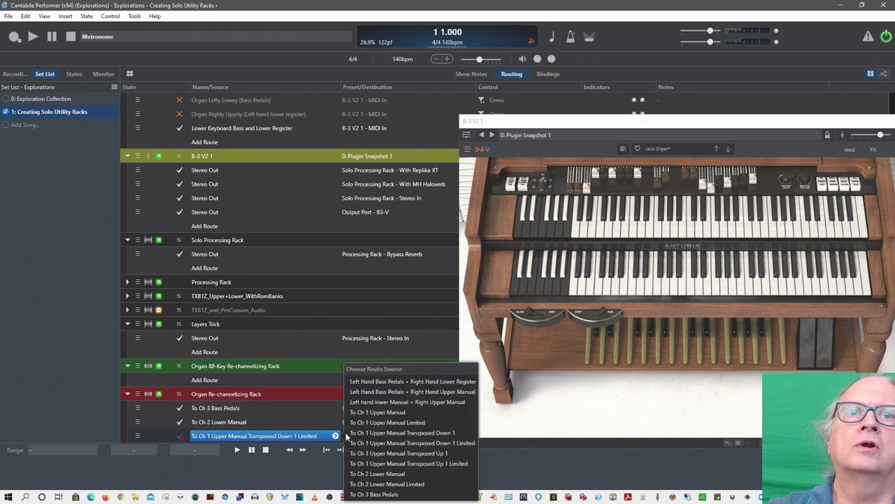
left_click(407, 462)
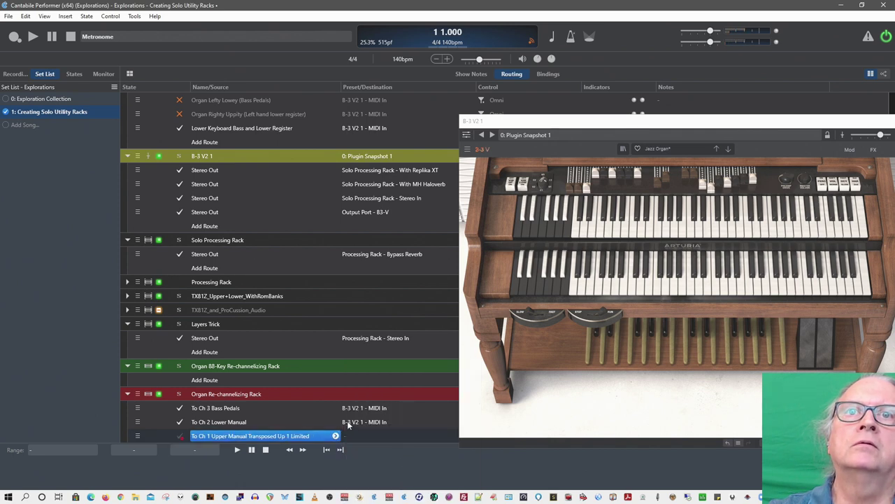
left_click(362, 436)
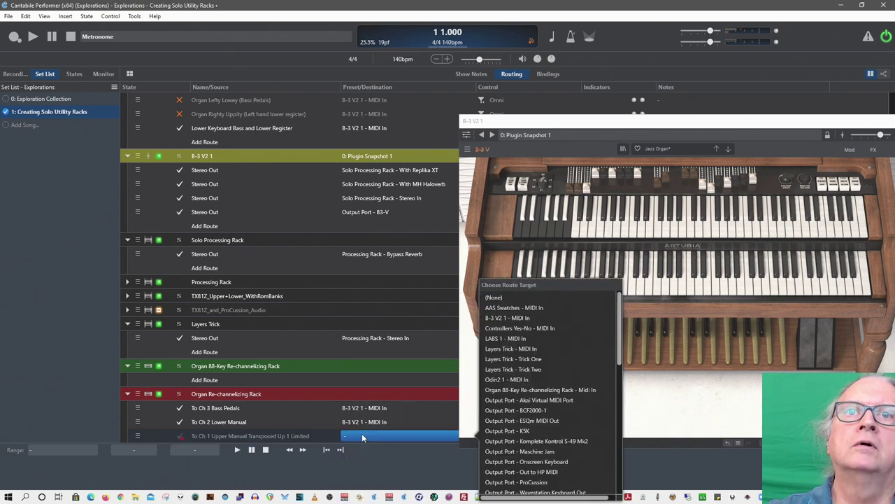
left_click(515, 319)
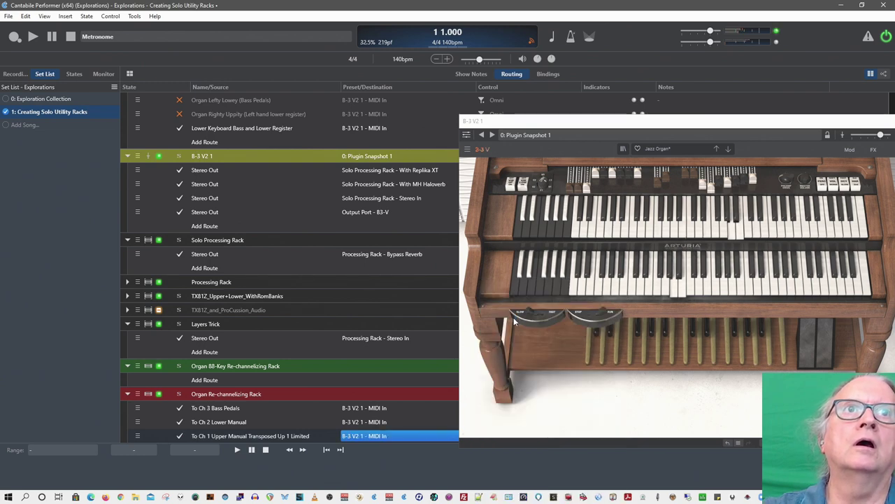